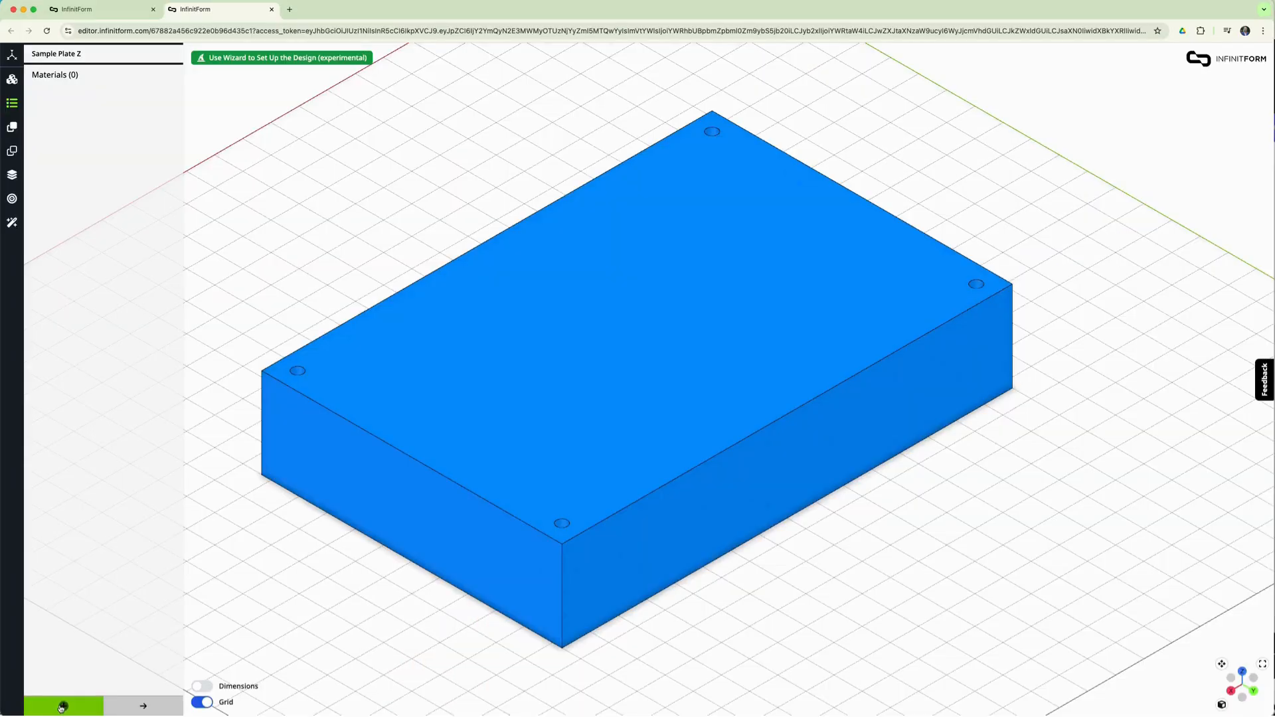
- Add Aluminum Al 6061 – T6 from the material presets as a new material and save it
click(65, 705)
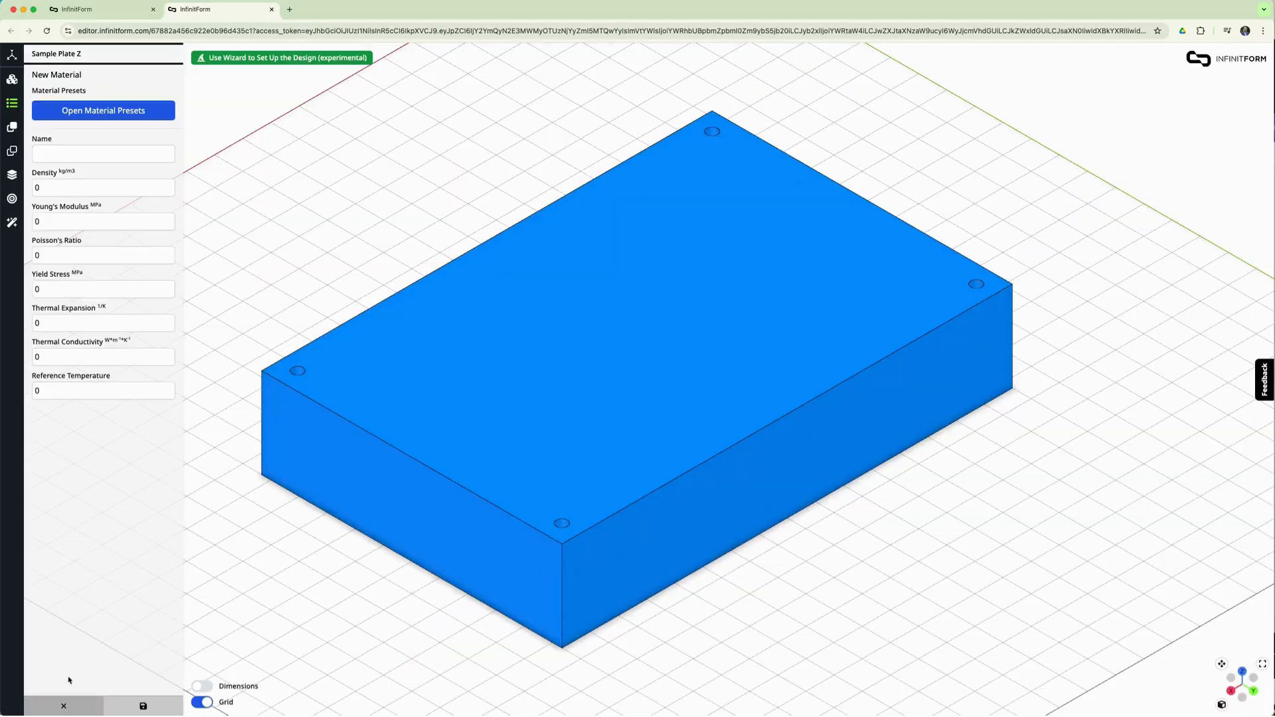
click(119, 113)
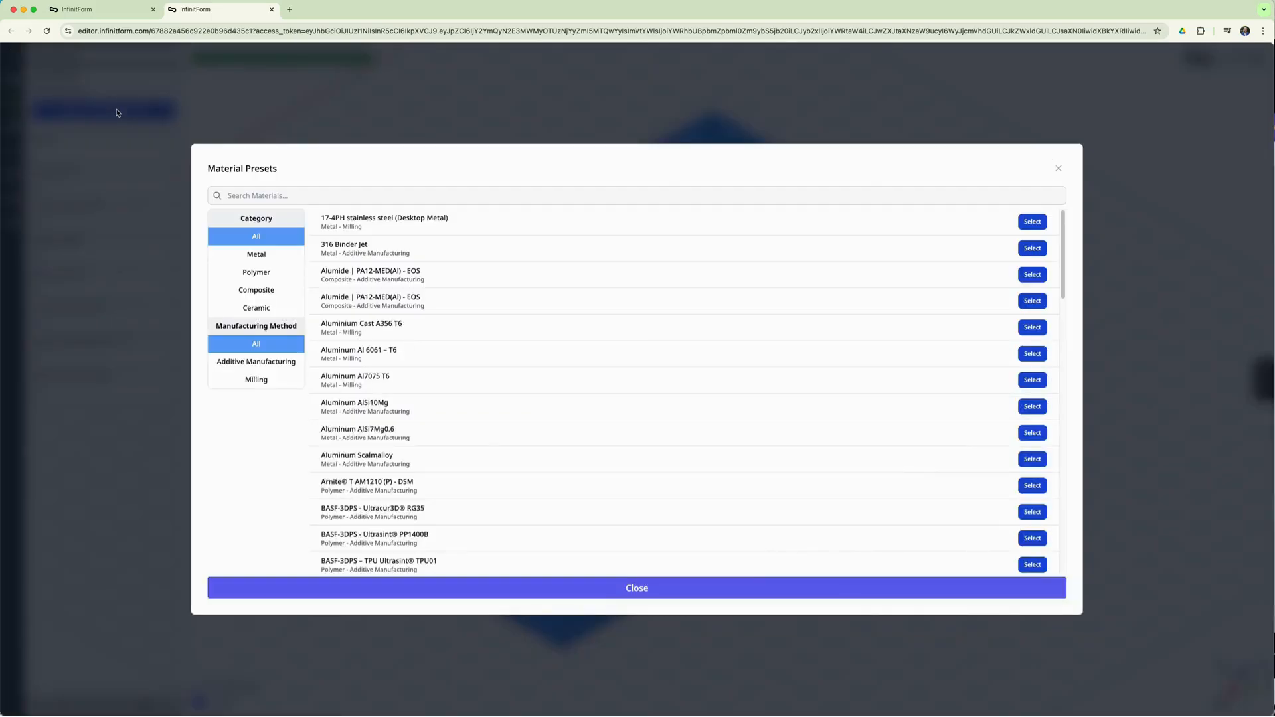
click(1037, 356)
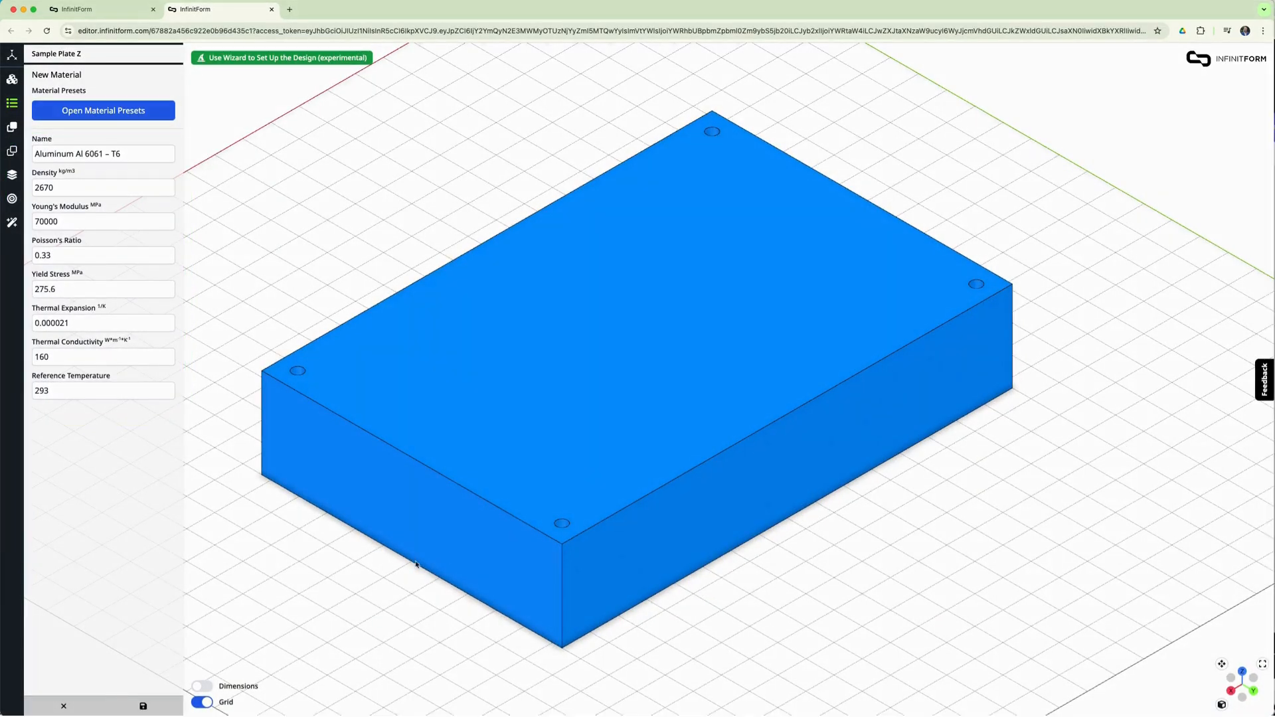
click(143, 706)
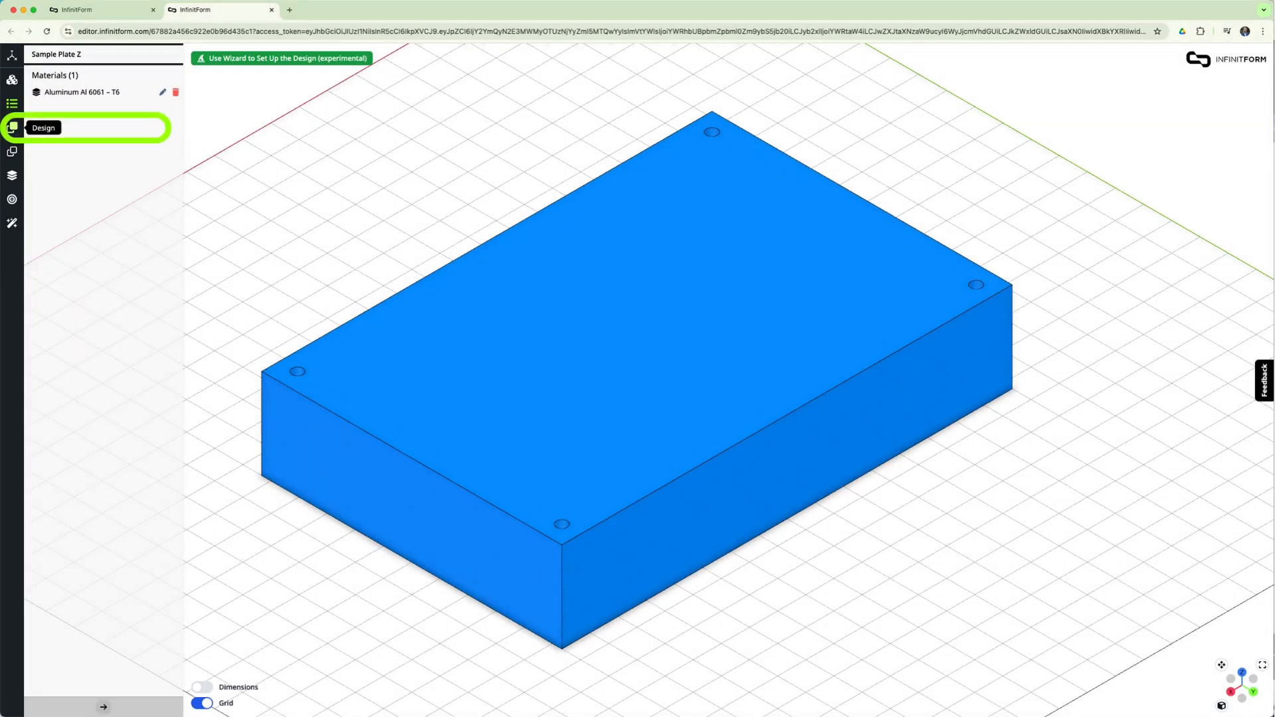
- Auto-select the plate block as the design part and assign the four rings around the corner holes as non-design parts
click(12, 127)
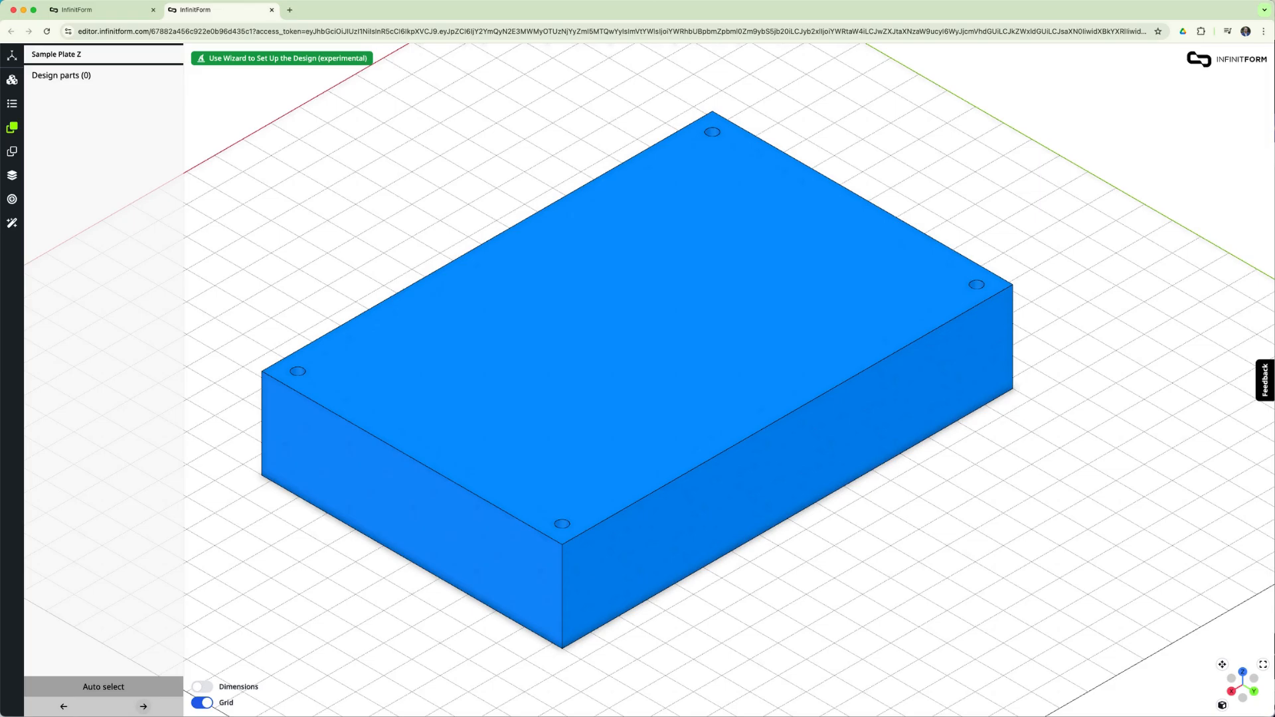
click(81, 688)
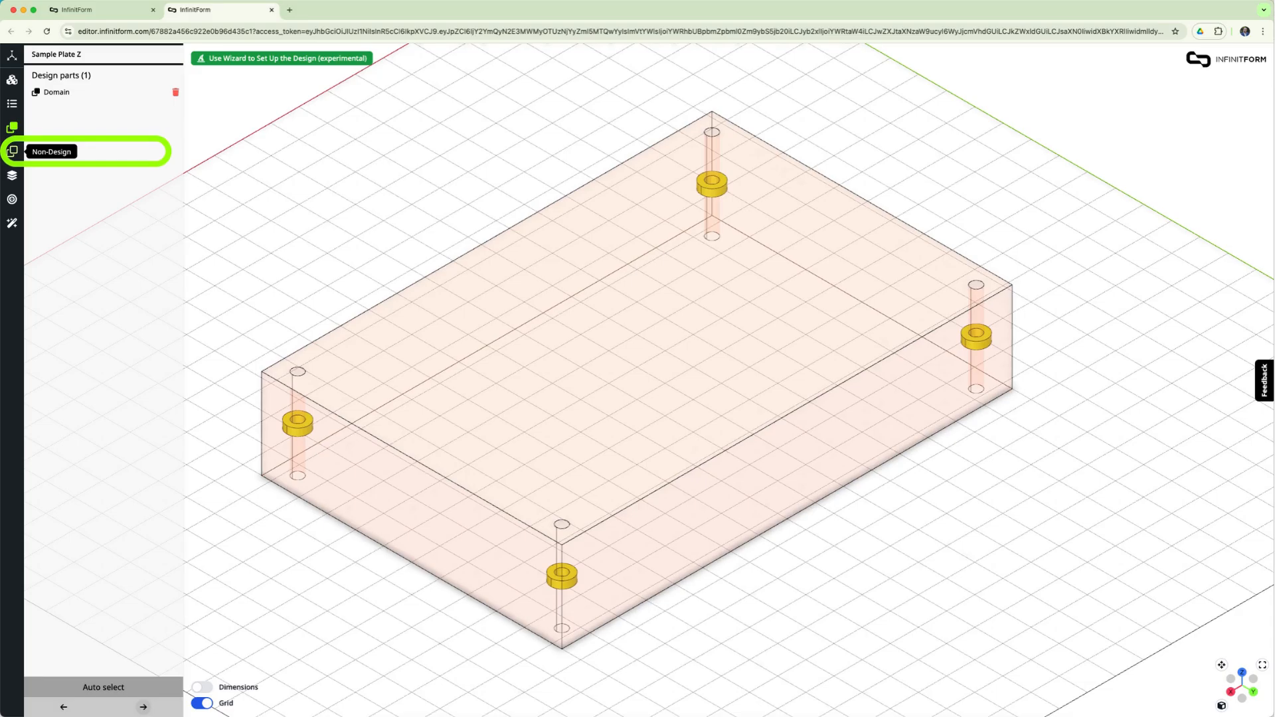
click(12, 152)
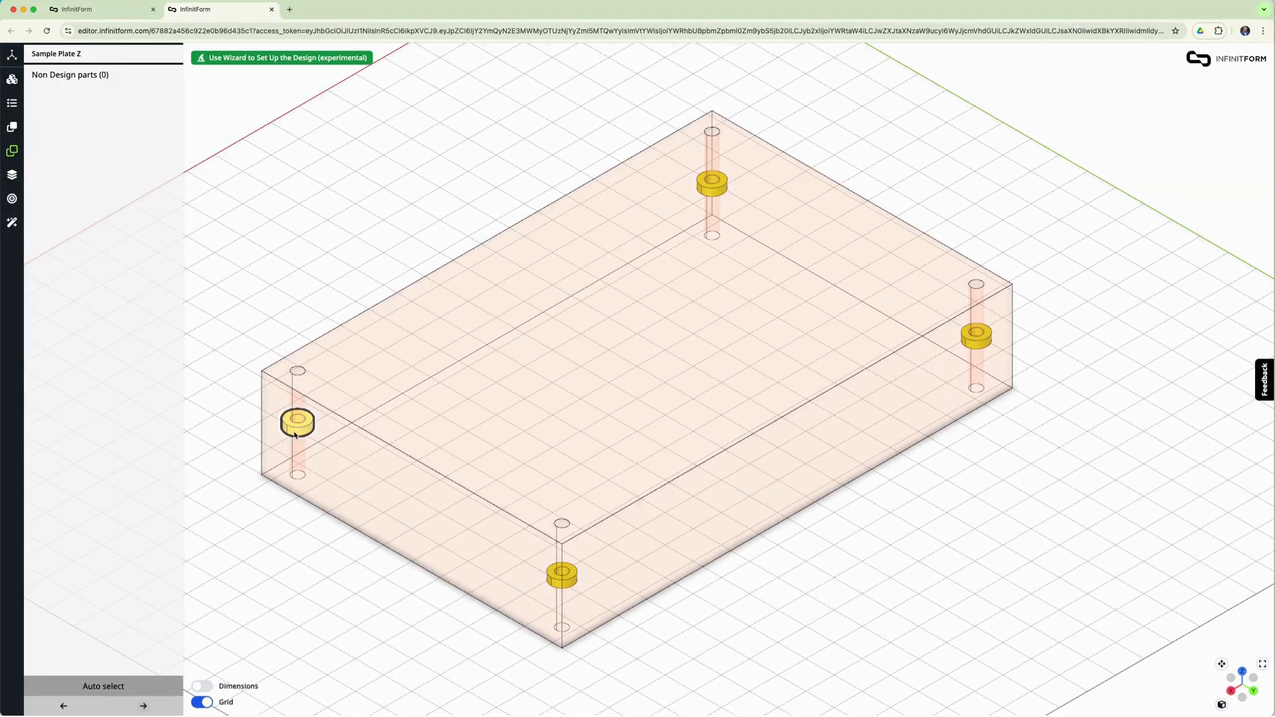
click(295, 431)
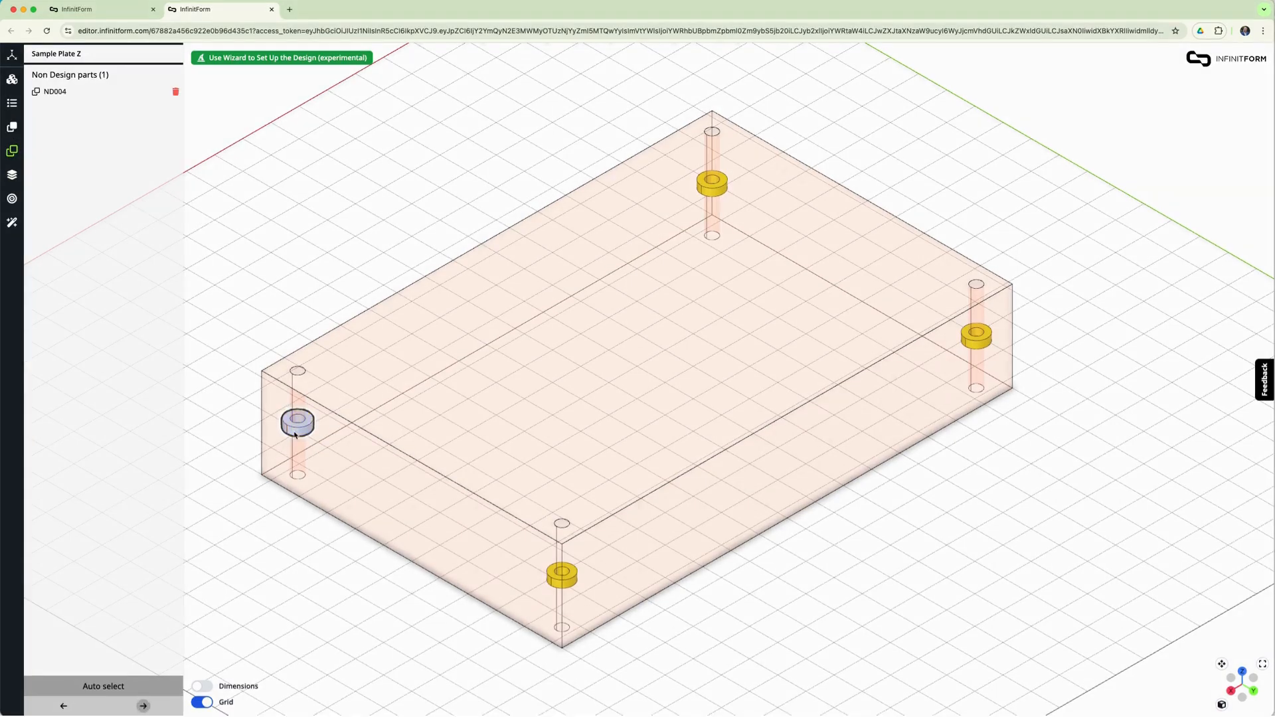
click(555, 580)
click(721, 192)
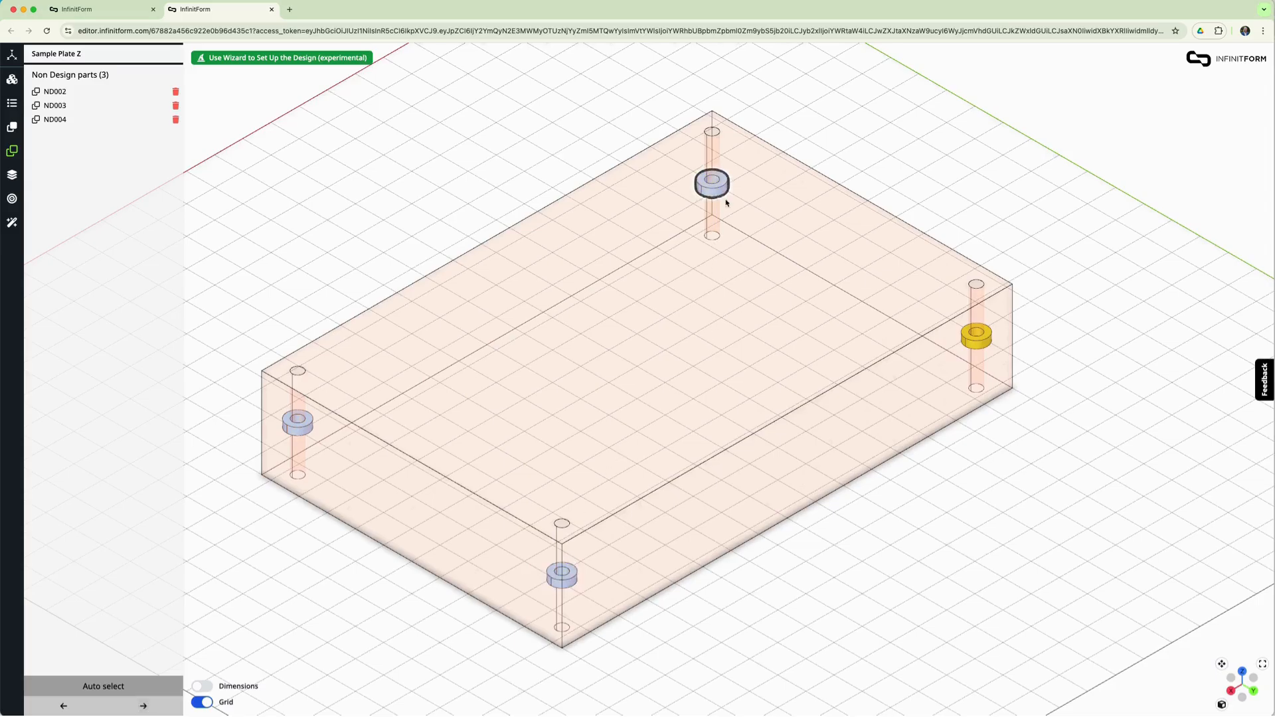
click(976, 341)
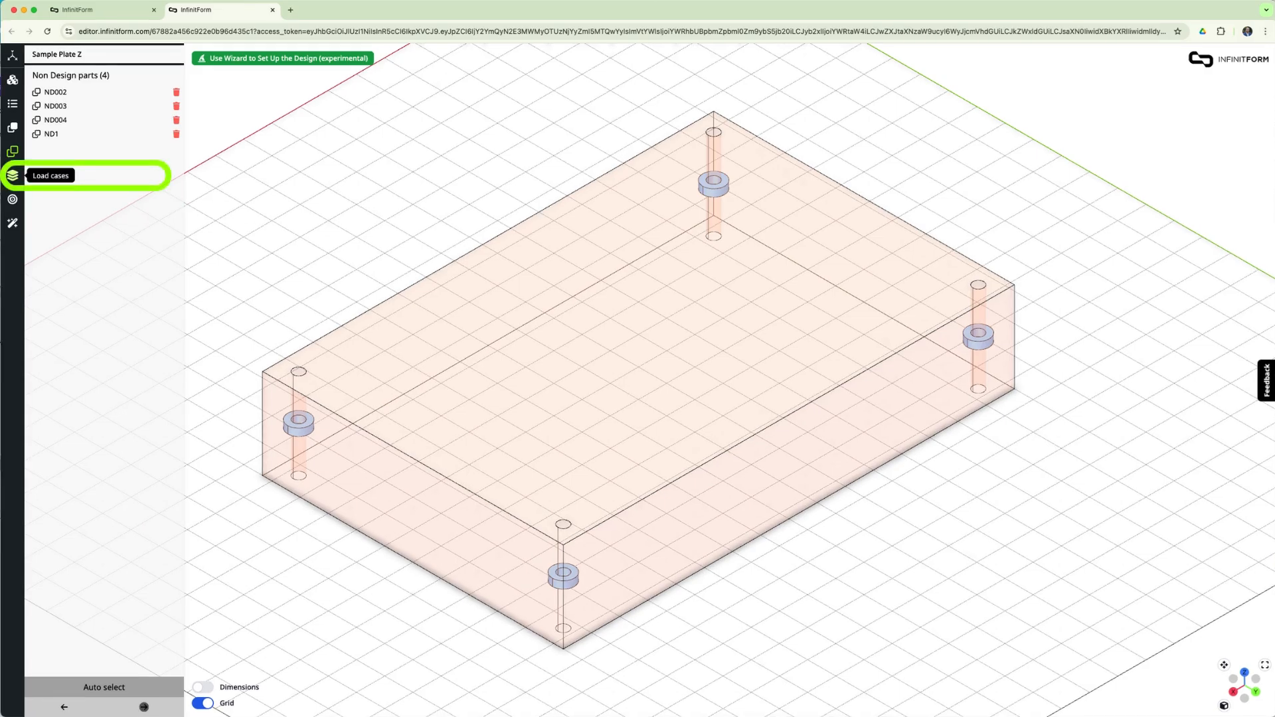
- Create static Load Case #1 with rings ND004 and ND003 as boundary conditions restricted in X, Y and Z
click(13, 175)
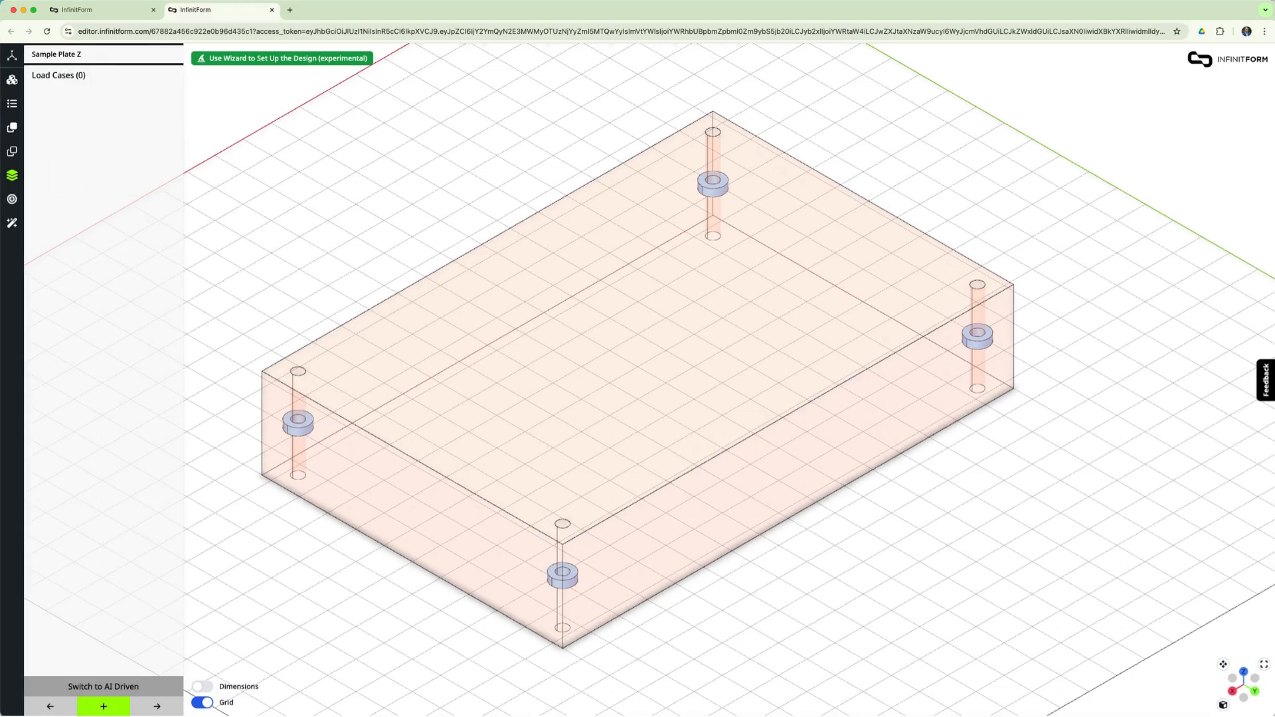
click(103, 706)
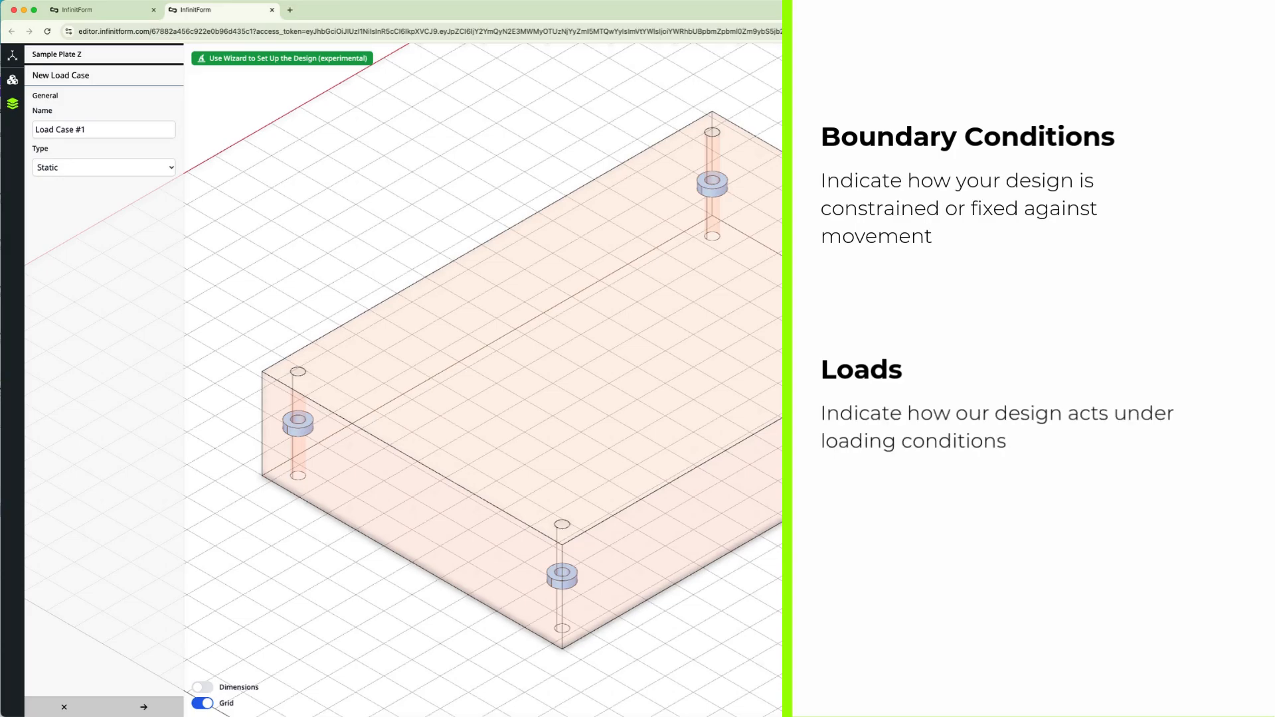
click(144, 707)
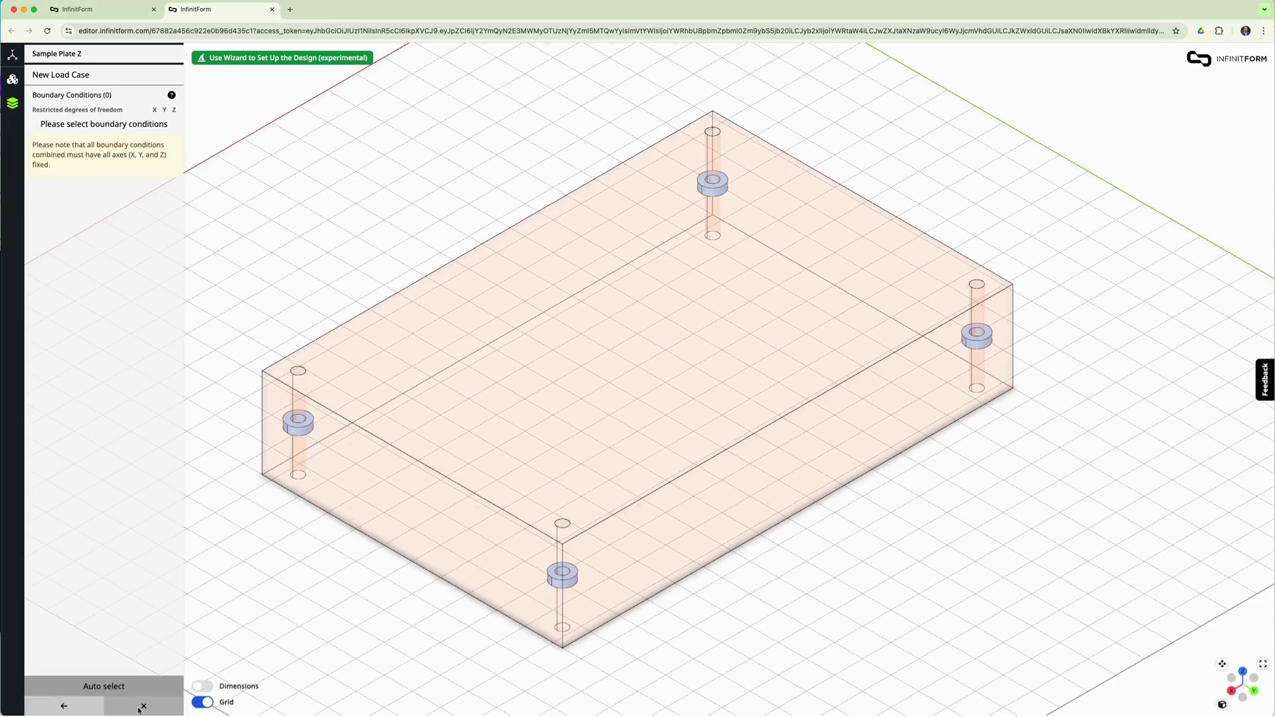
click(296, 433)
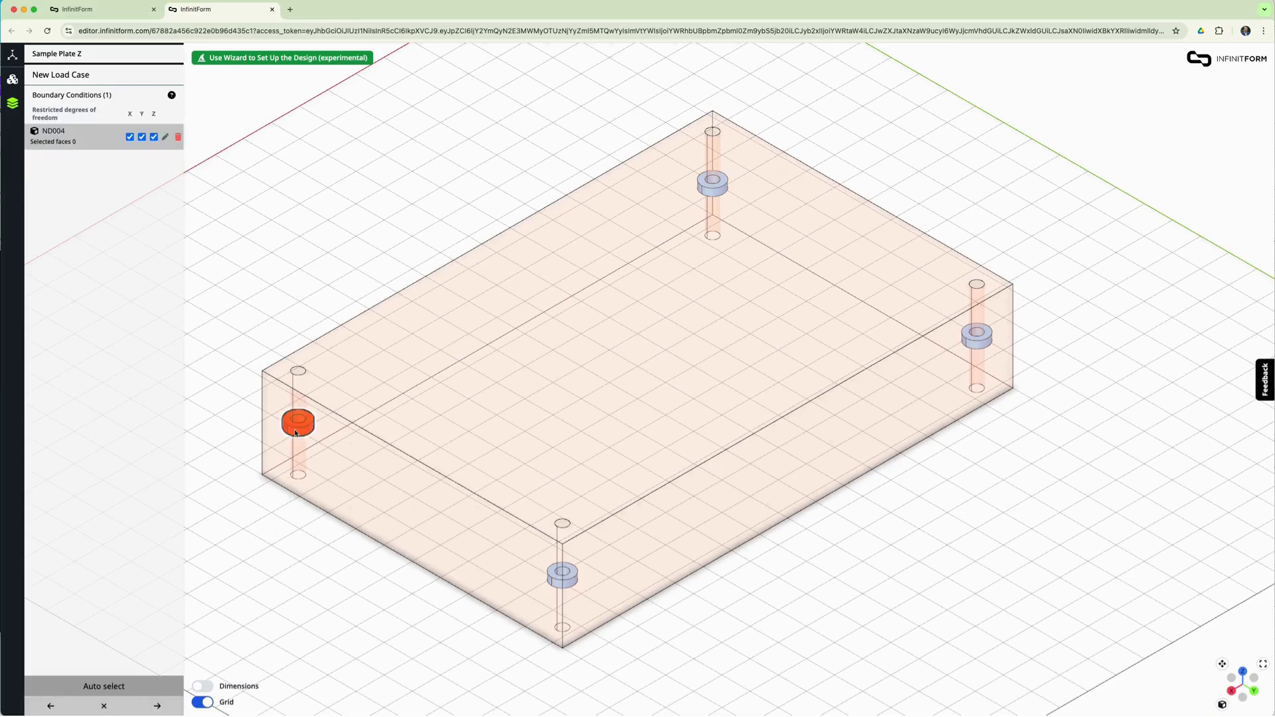
click(557, 579)
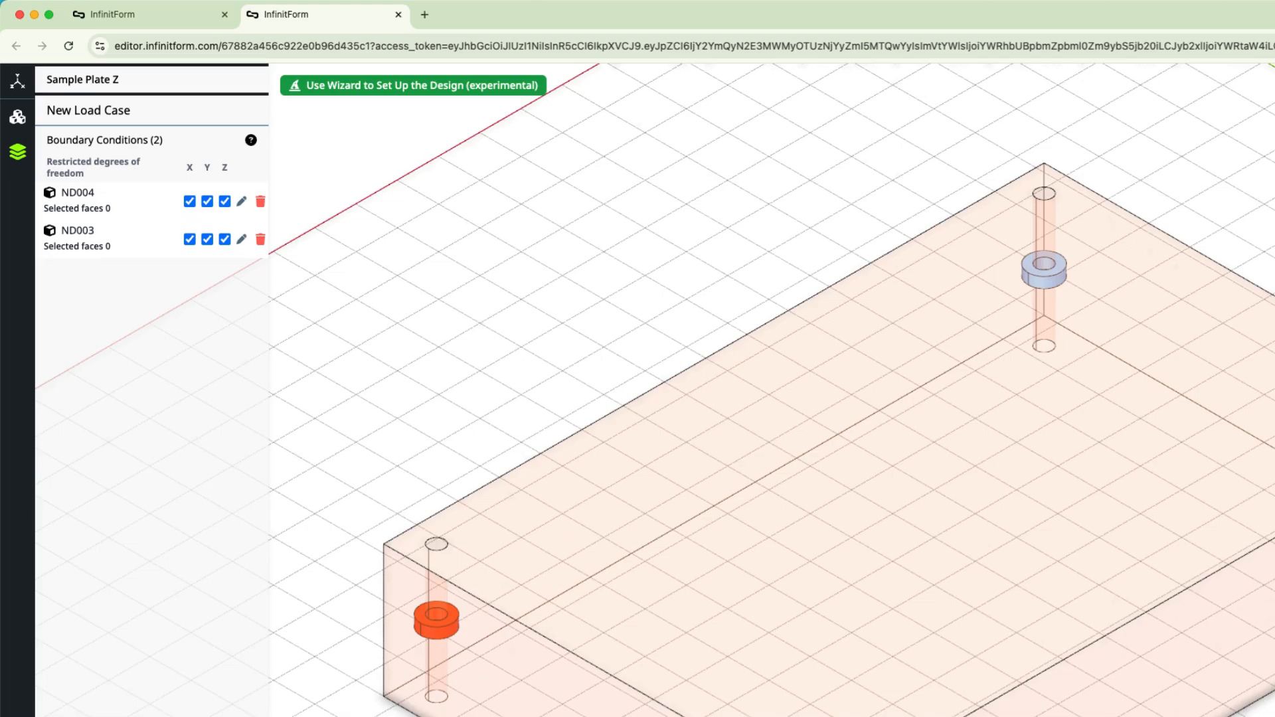
click(143, 705)
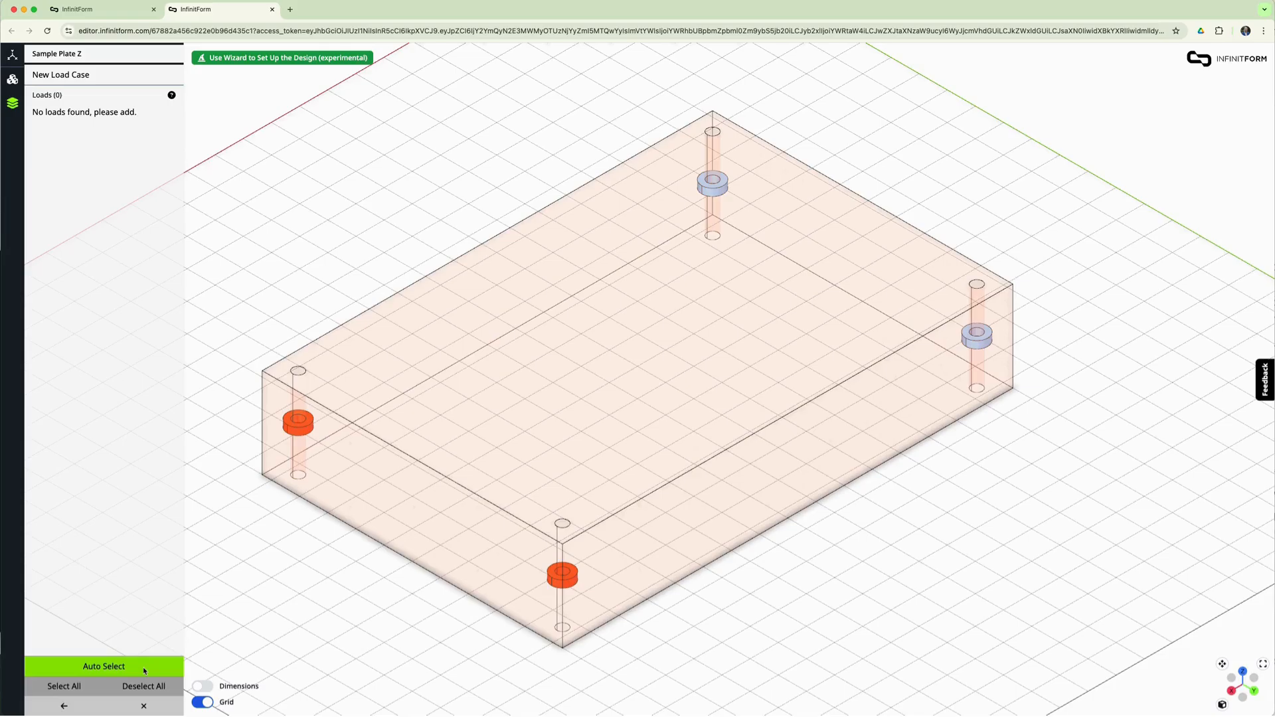
- Auto-select the two remaining rings as loads, group-edit them to a 500 N force in Z, and save the load case
click(143, 668)
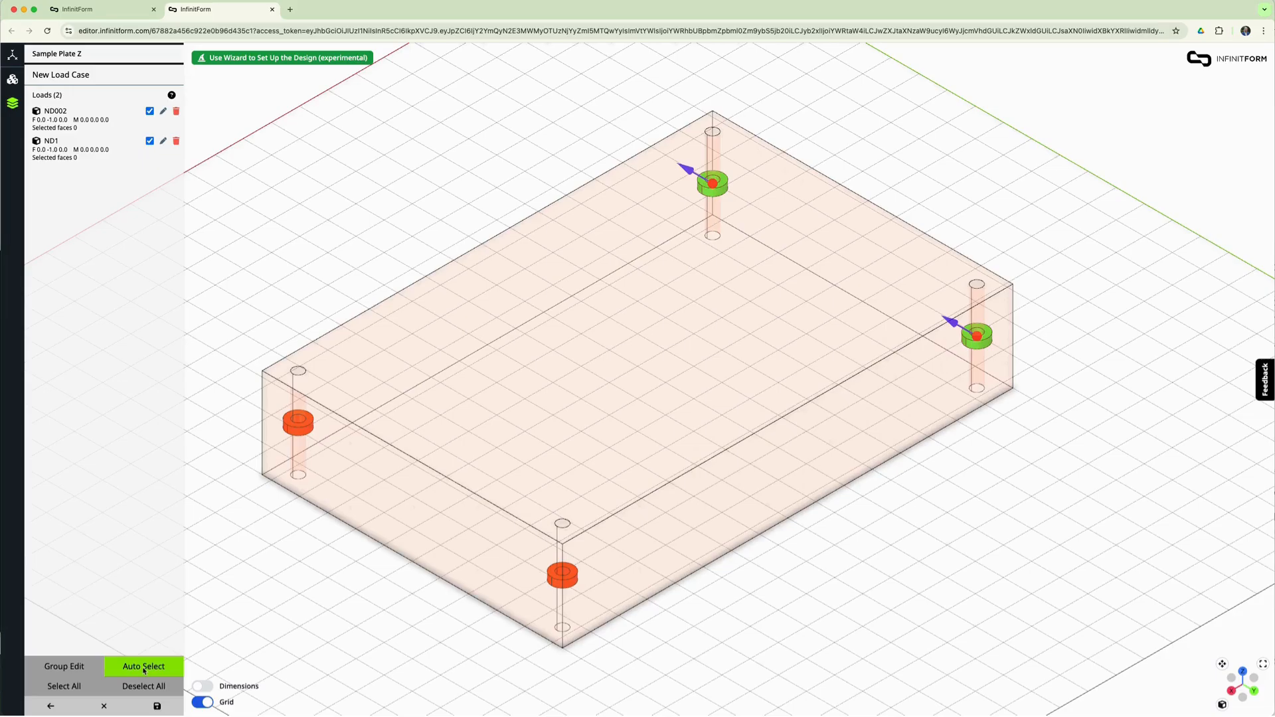
click(80, 672)
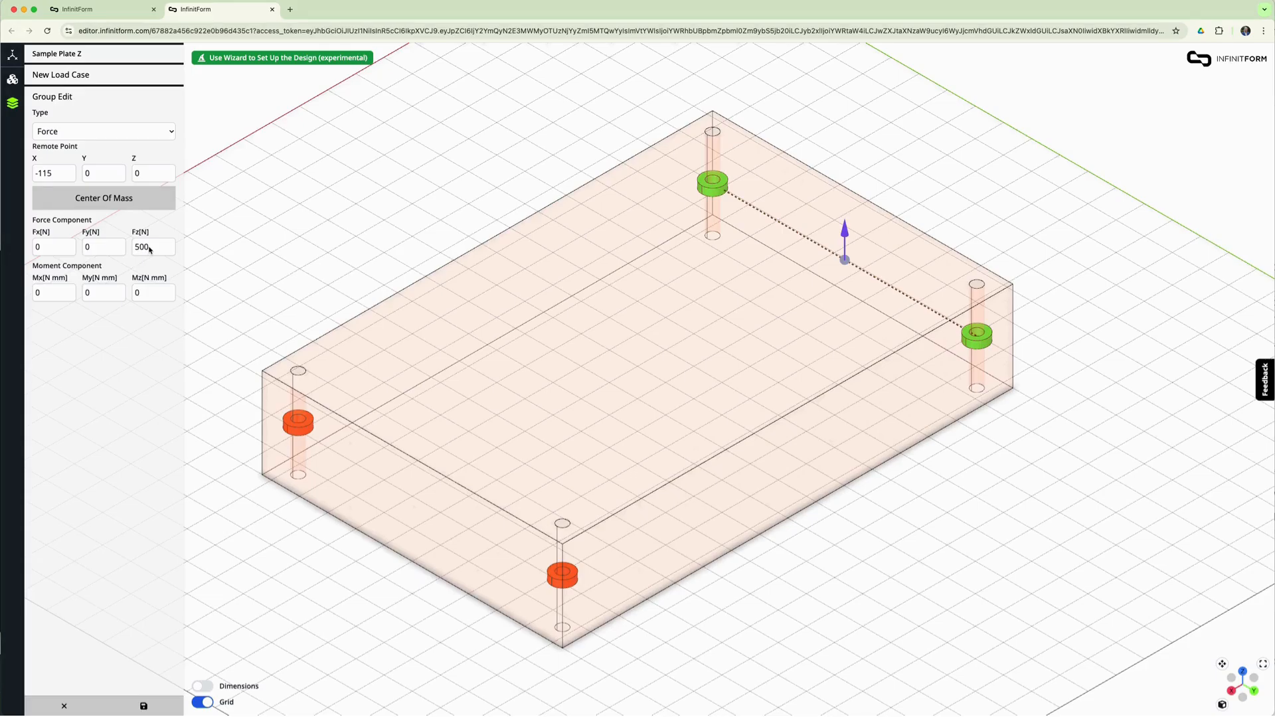
click(142, 705)
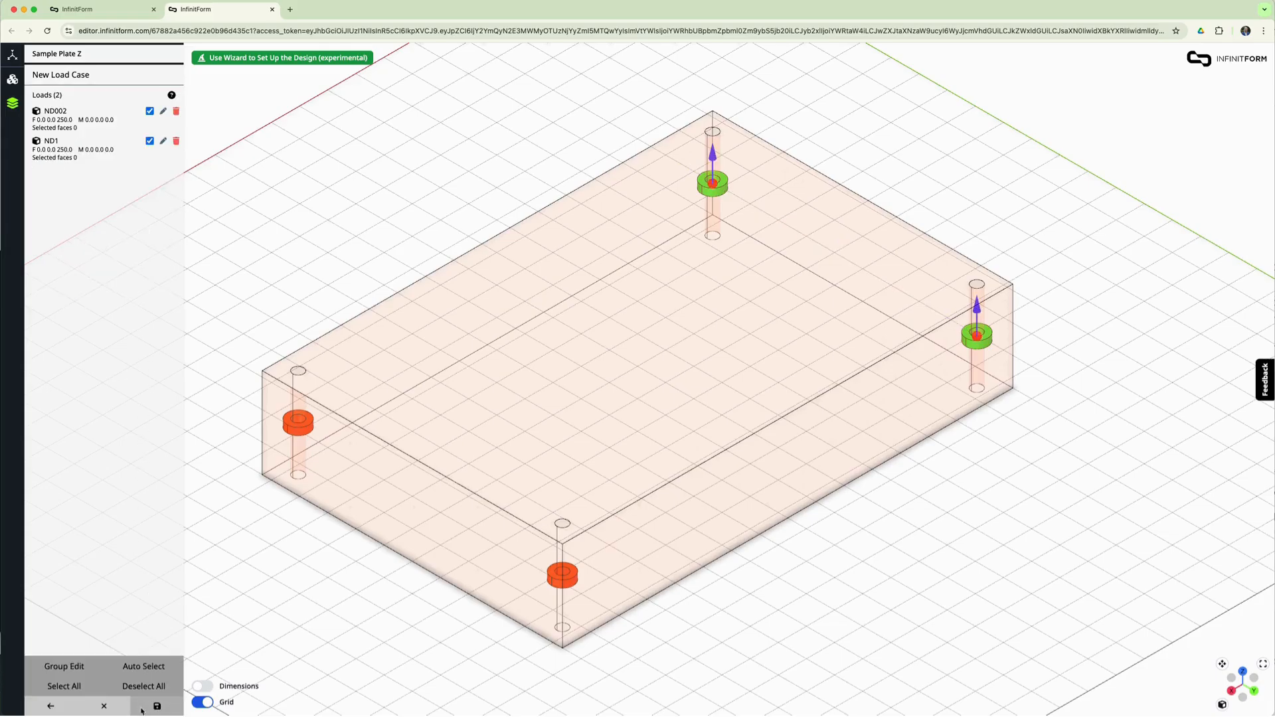
click(141, 709)
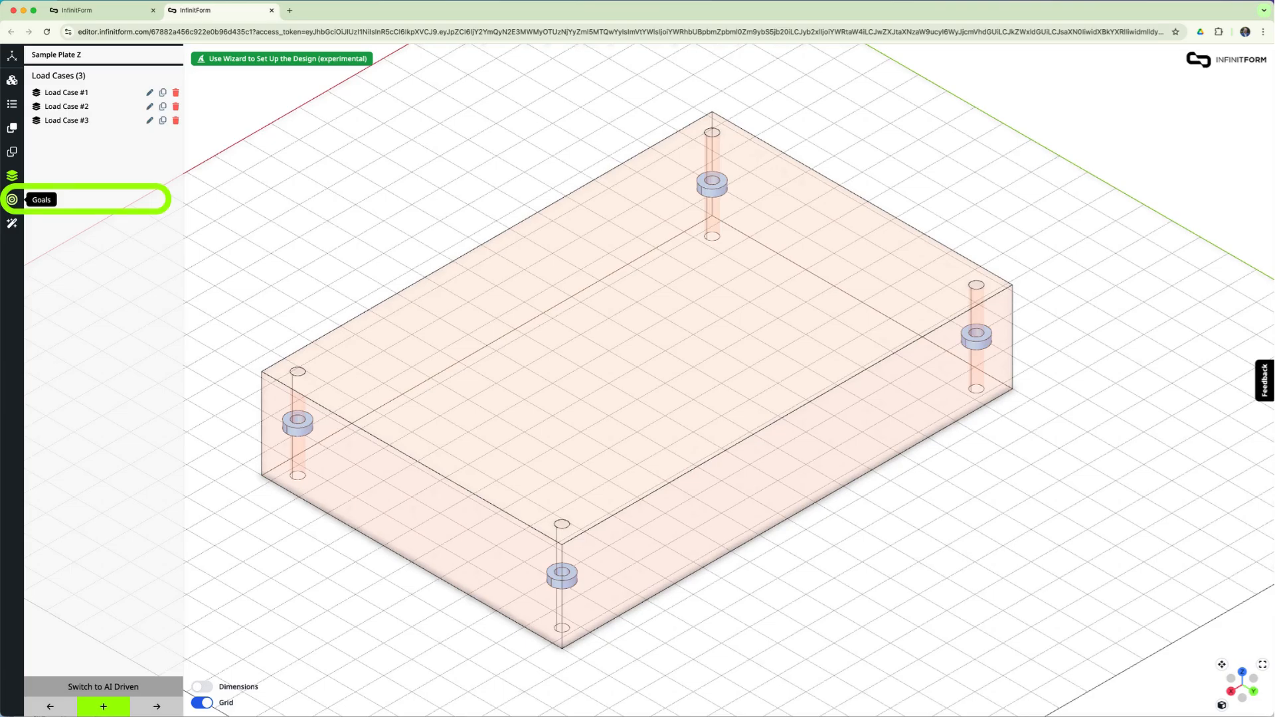
- Open the design goals and start the CNC milling optimization of the plate
click(12, 199)
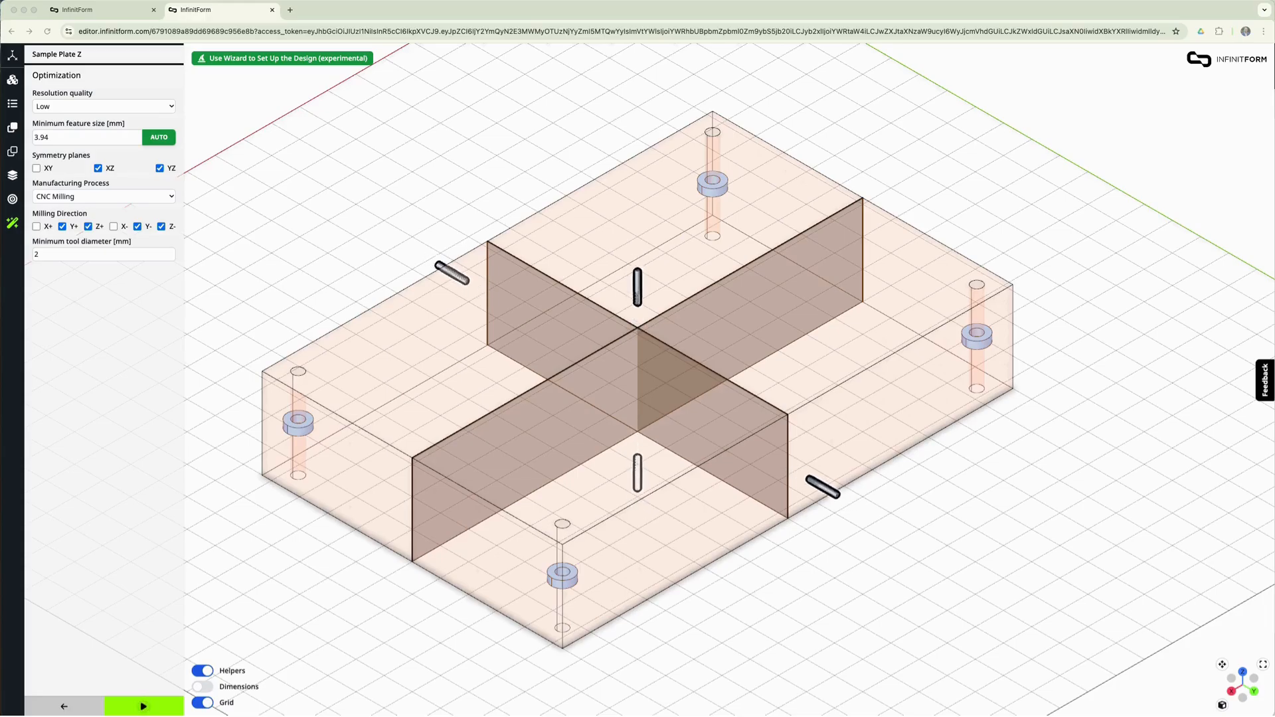
click(136, 708)
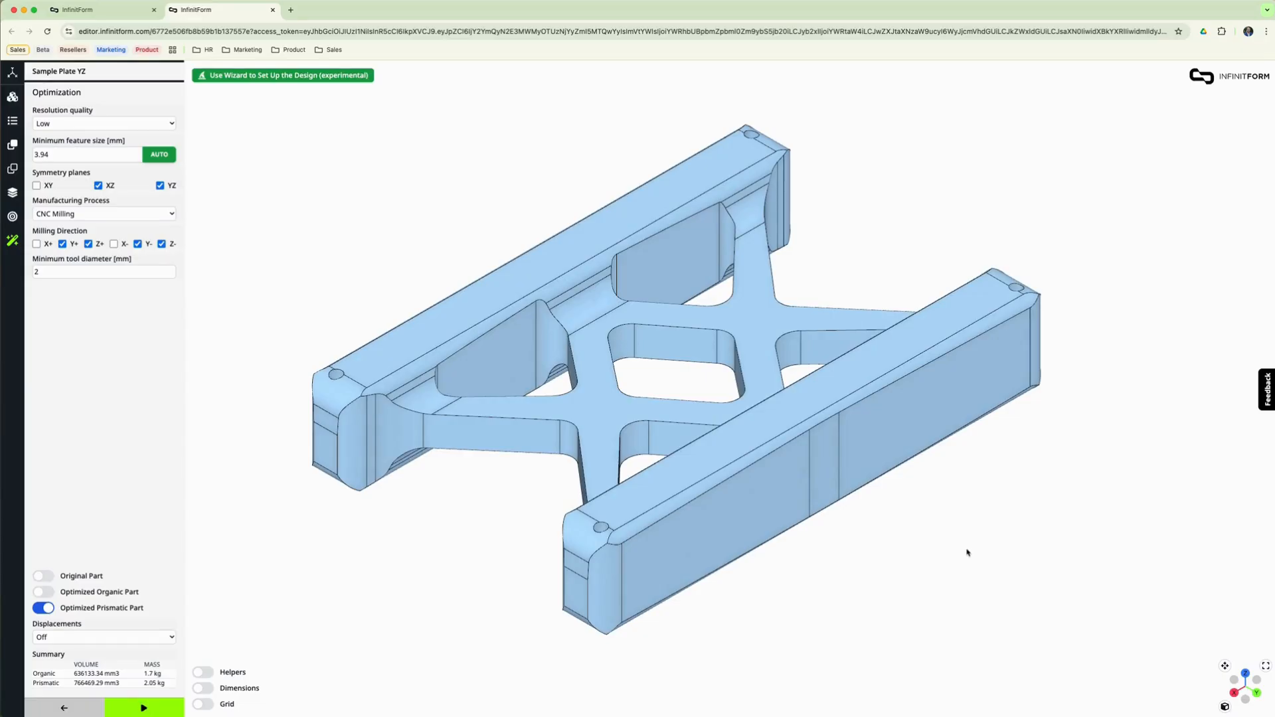
- Compare the optimized prismatic part with the original part by overlaying the original on the result
drag(964, 549, 942, 490)
click(43, 577)
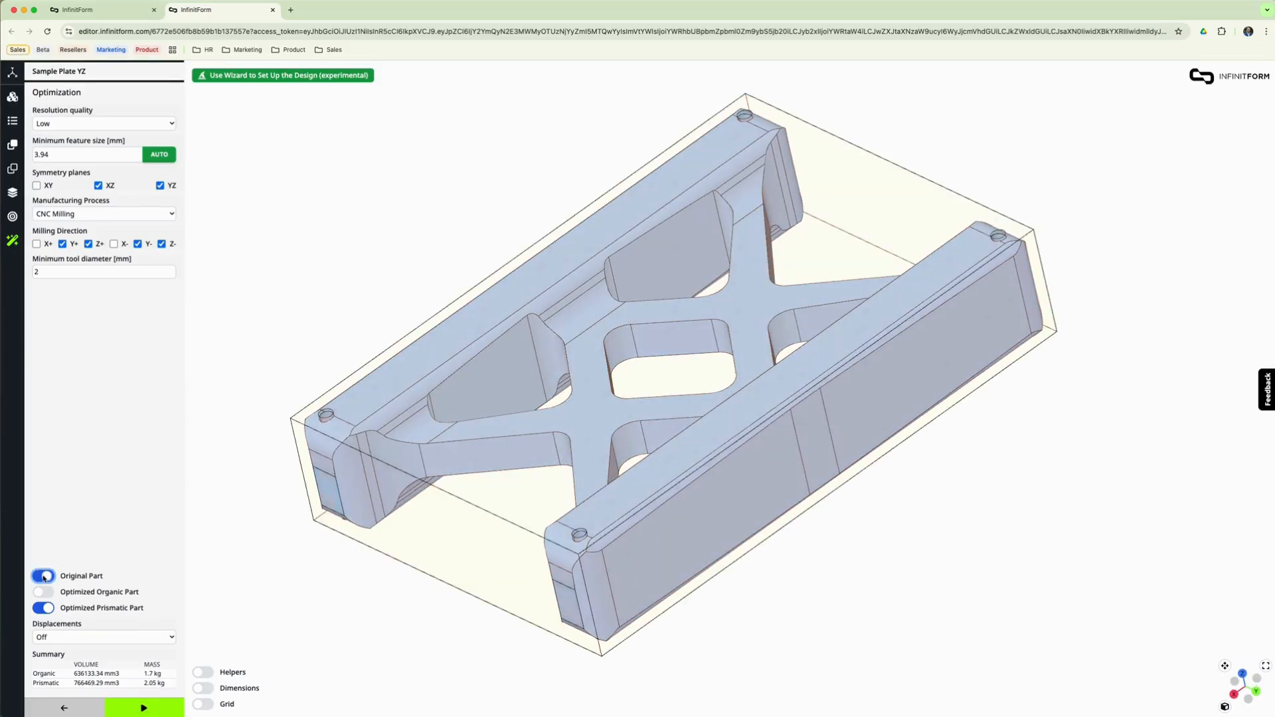
click(44, 577)
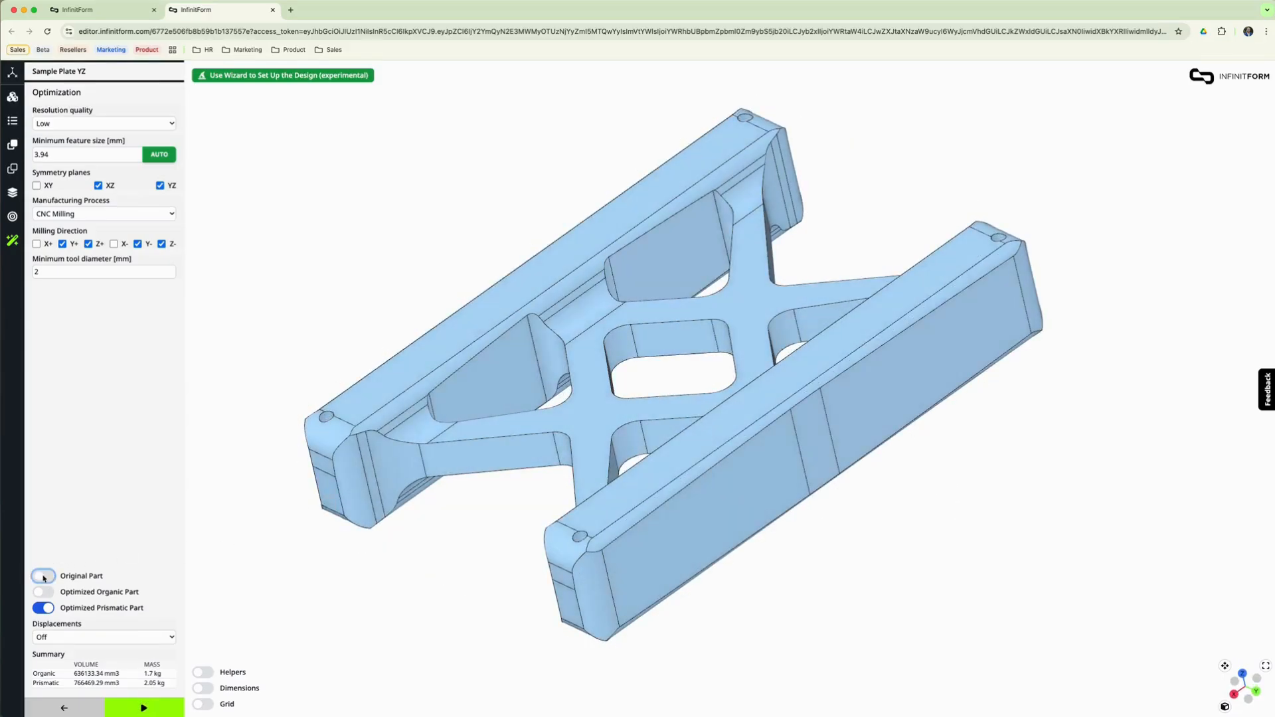
click(44, 577)
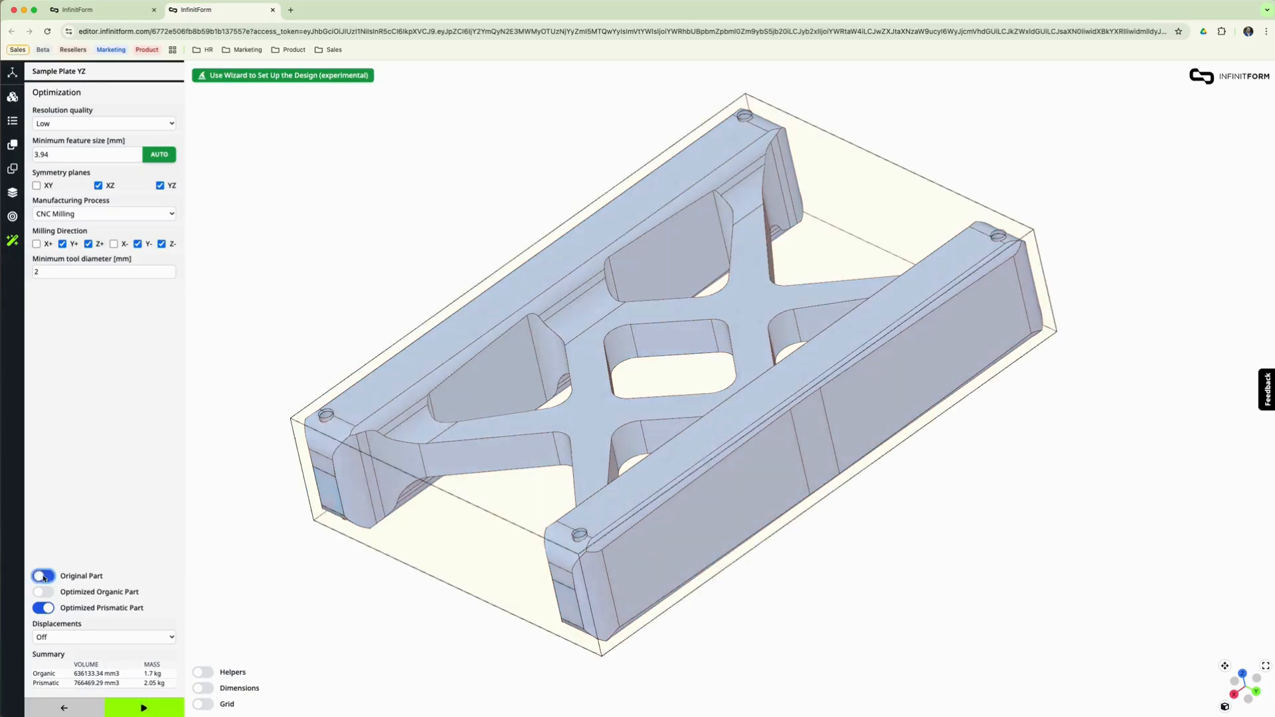
click(63, 244)
click(138, 245)
click(129, 271)
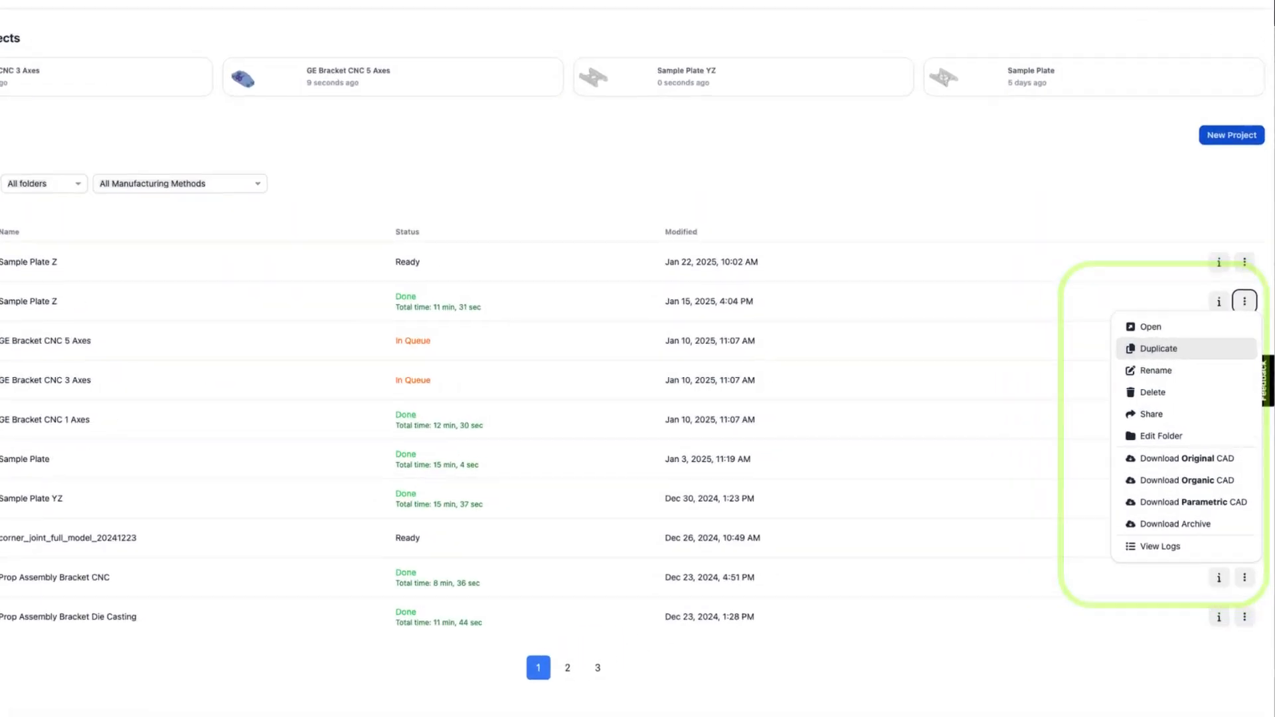